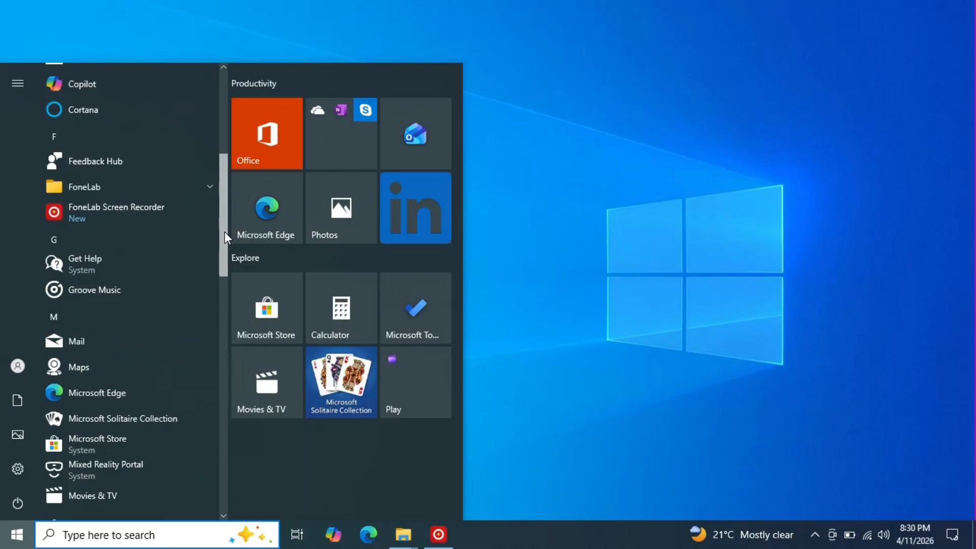
Look through the list of installed apps in the Start menu down to its end.
left_click_drag(225, 232, 222, 276)
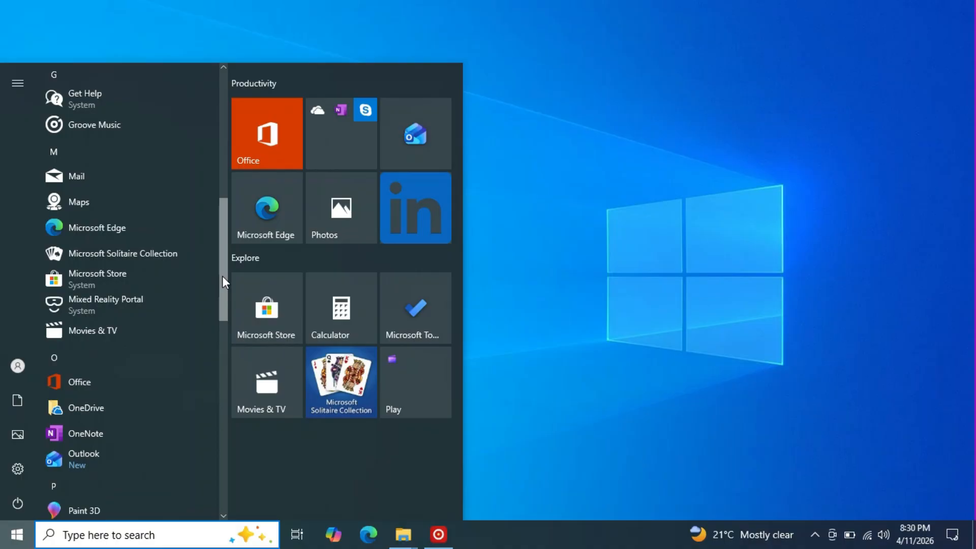
left_click_drag(222, 276, 216, 347)
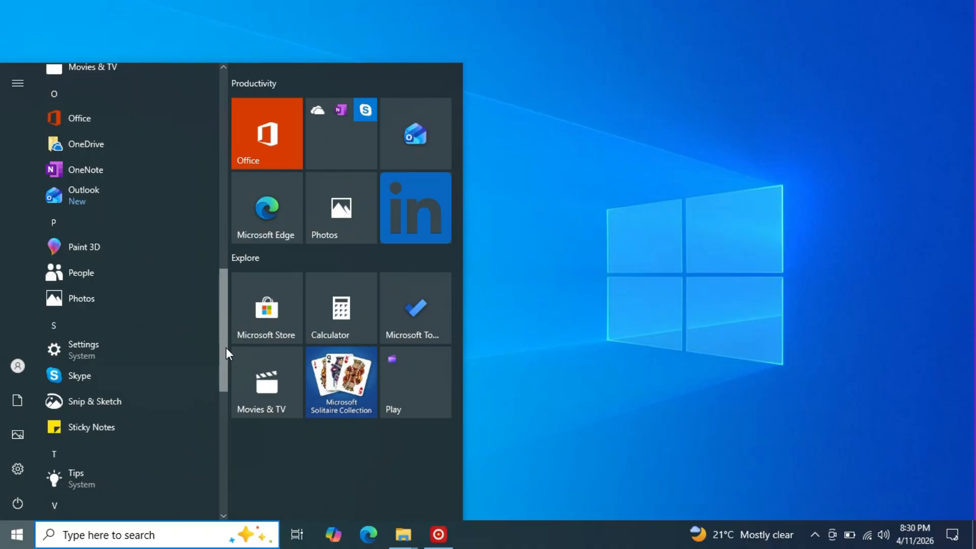
left_click_drag(226, 347, 224, 431)
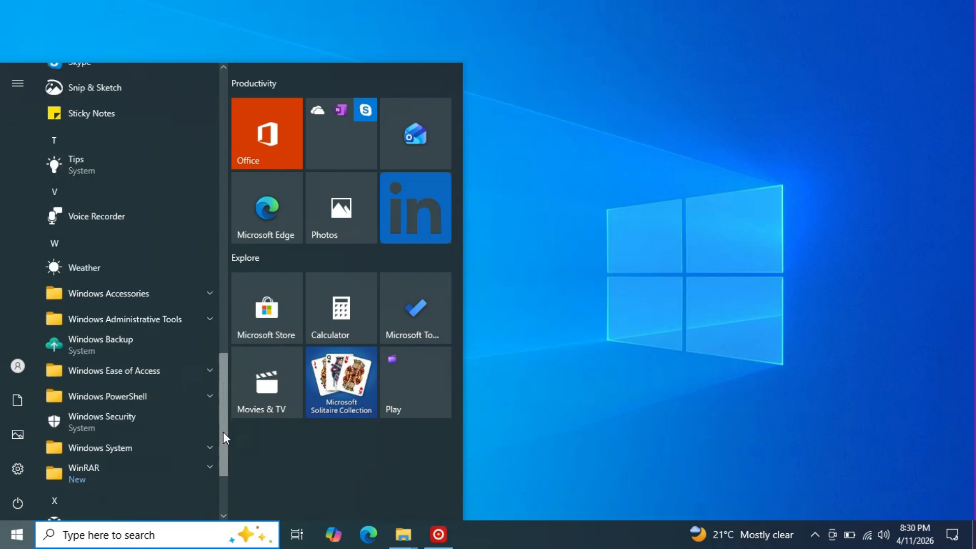
left_click_drag(223, 432, 224, 477)
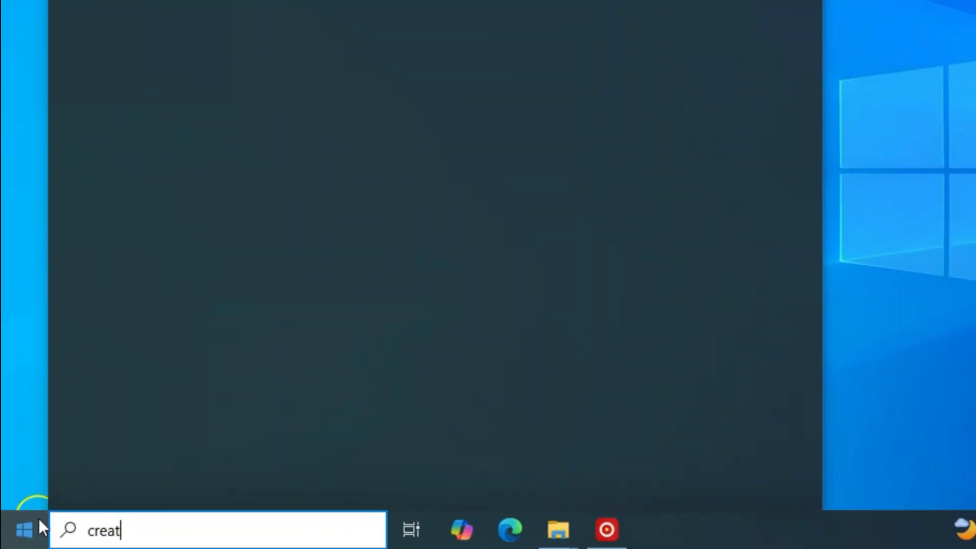
Search Windows for "create restore", open the Create a restore point settings and select Local Disk (C:).
type("e restore")
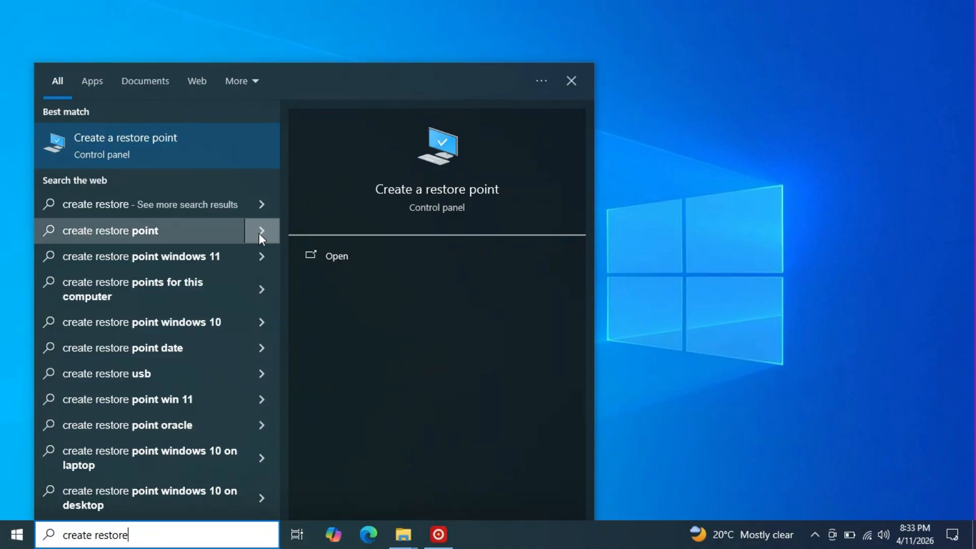
left_click(346, 259)
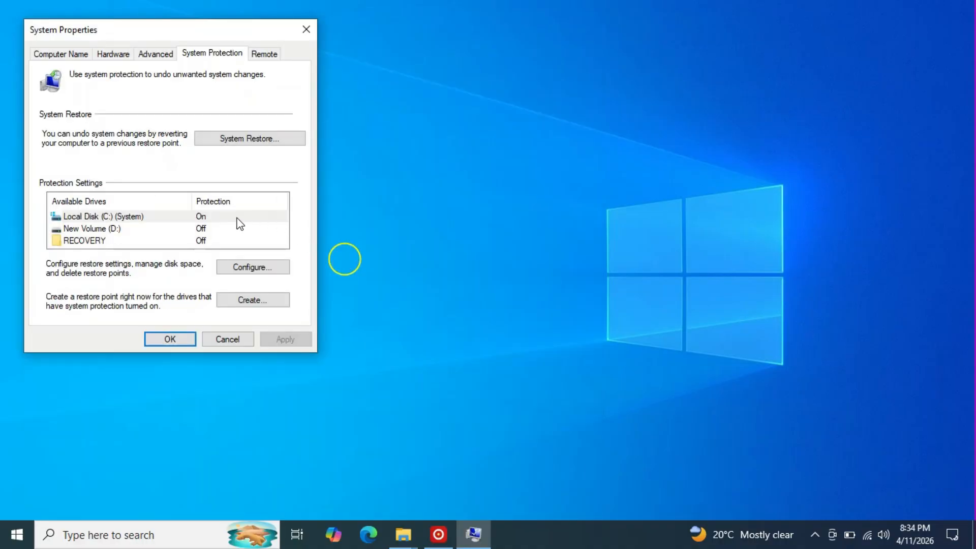
left_click(184, 216)
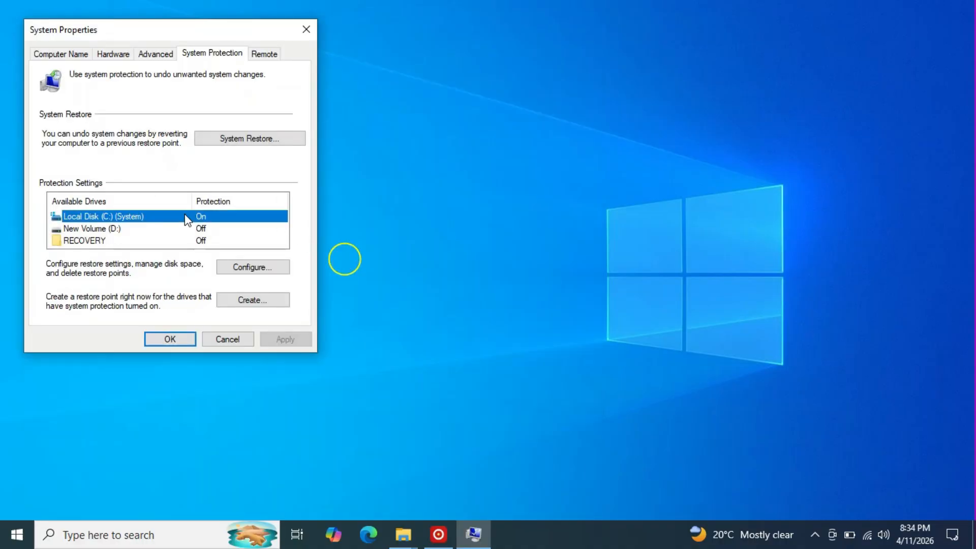
Create a restore point described as "system b4 cleanup" and close System Properties.
left_click(251, 301)
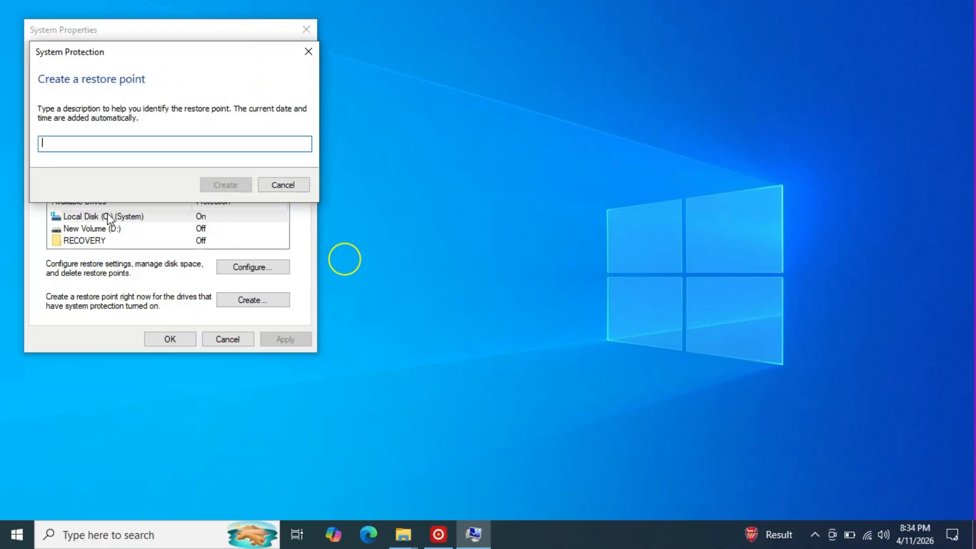
type("system b")
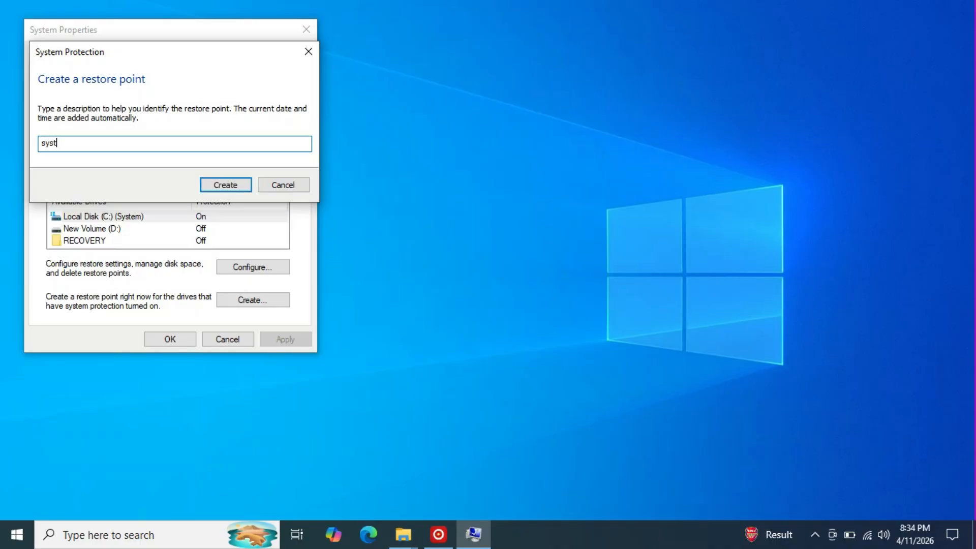
type("4 cleanup")
left_click(226, 185)
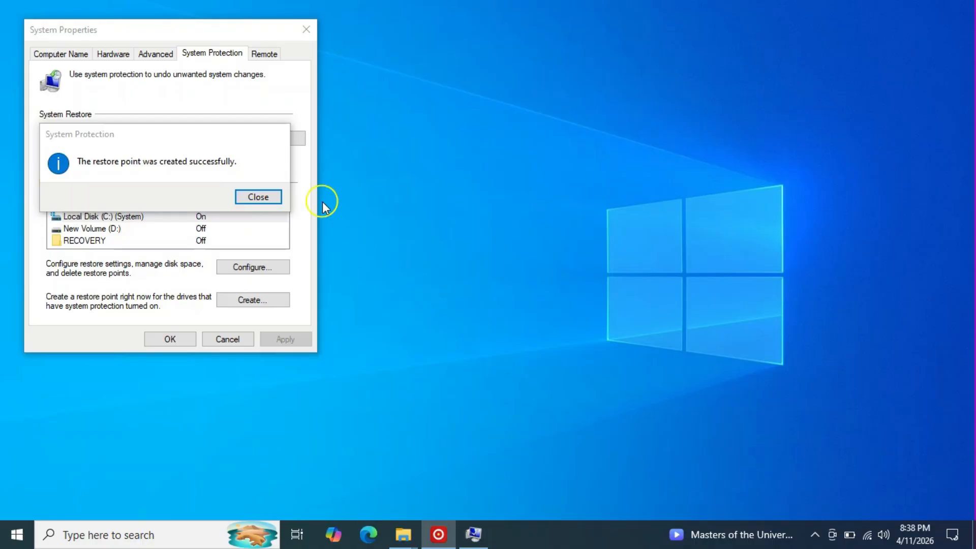
left_click(269, 199)
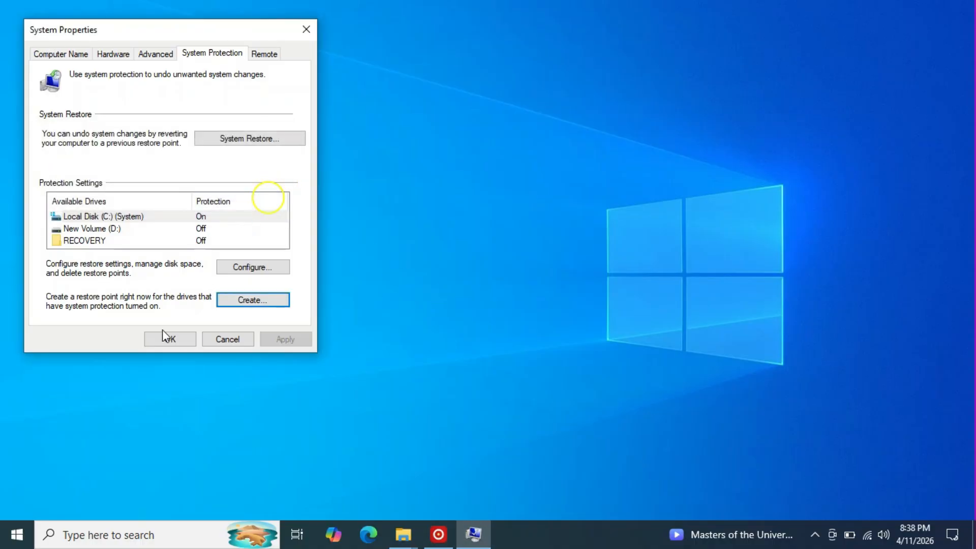
left_click(175, 336)
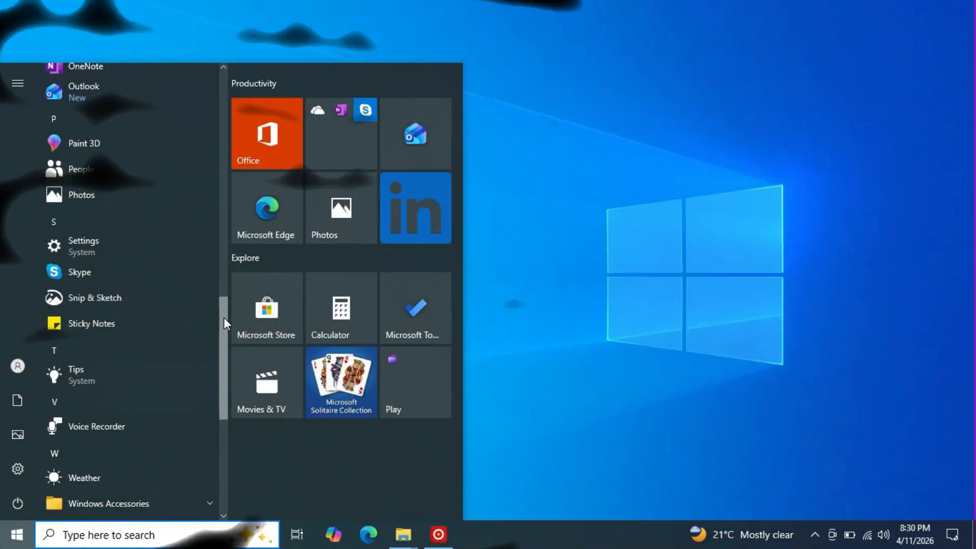
Check in the Start menu app list whether 3D Viewer, Cortana and Copilot offer an uninstall option.
left_click_drag(224, 317, 223, 82)
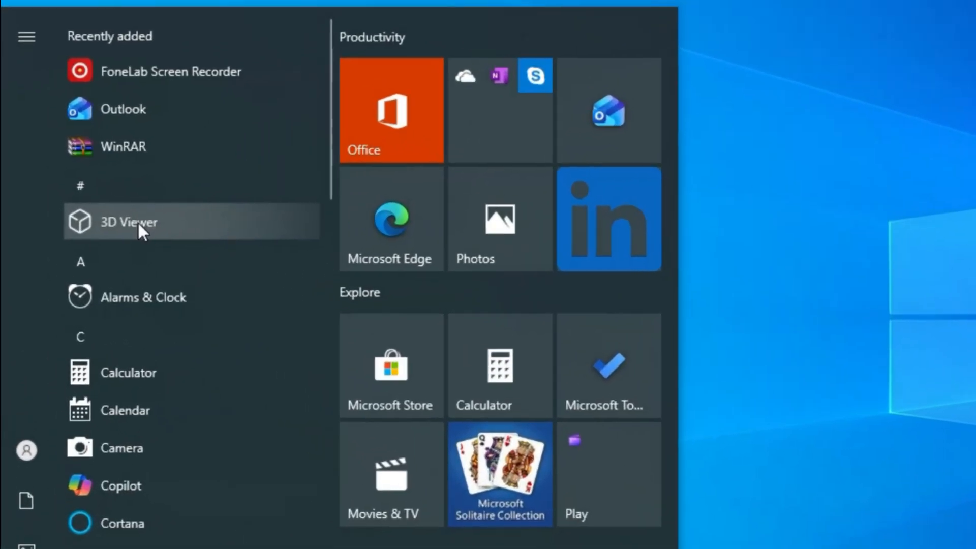
right_click(94, 209)
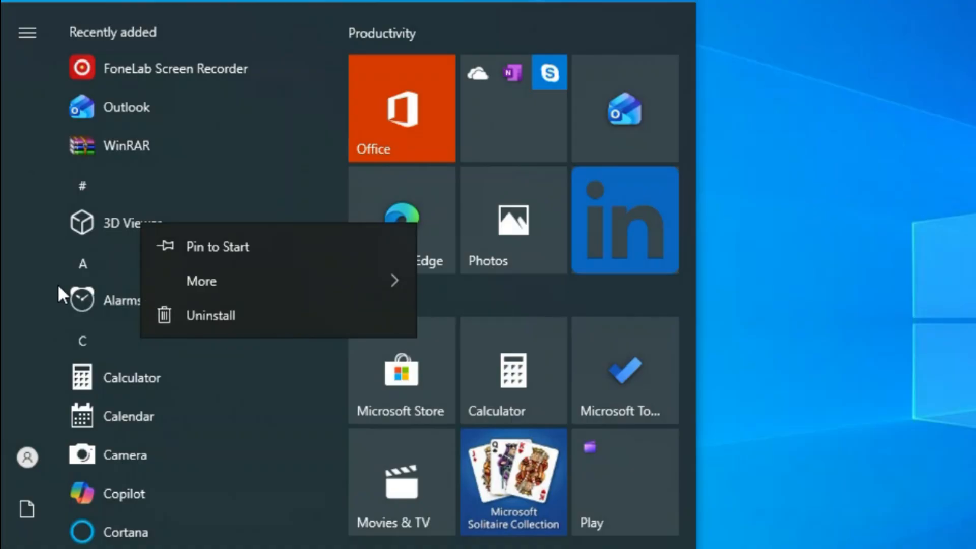
left_click(17, 310)
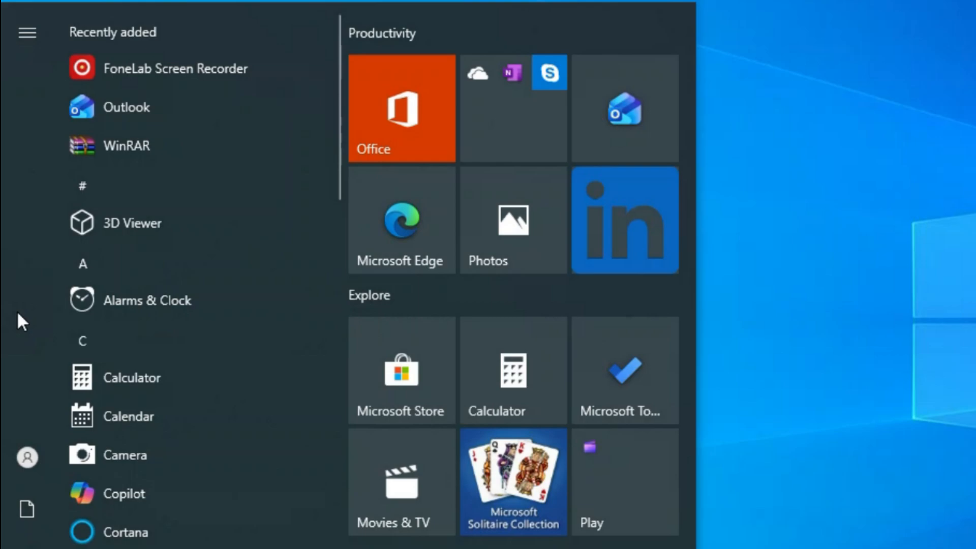
mouse_move(17, 310)
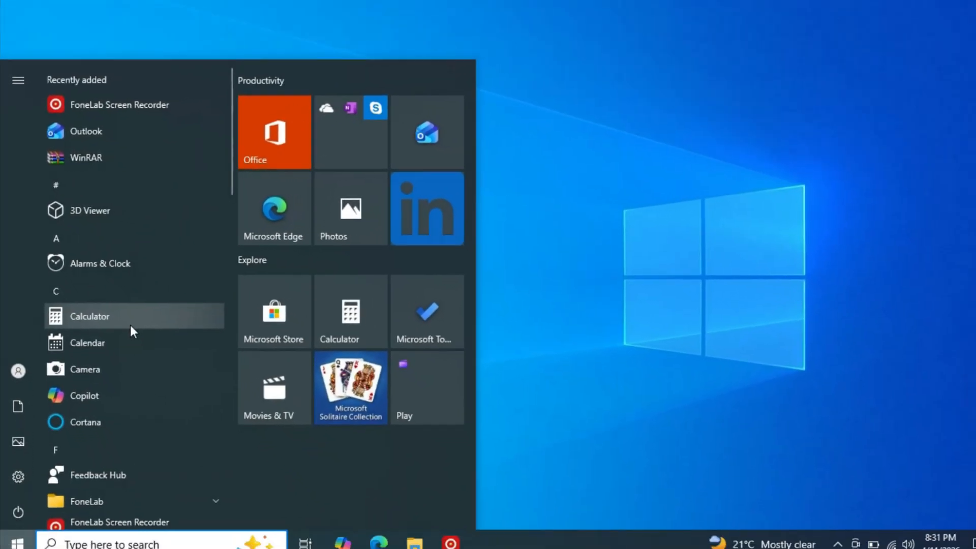
right_click(83, 413)
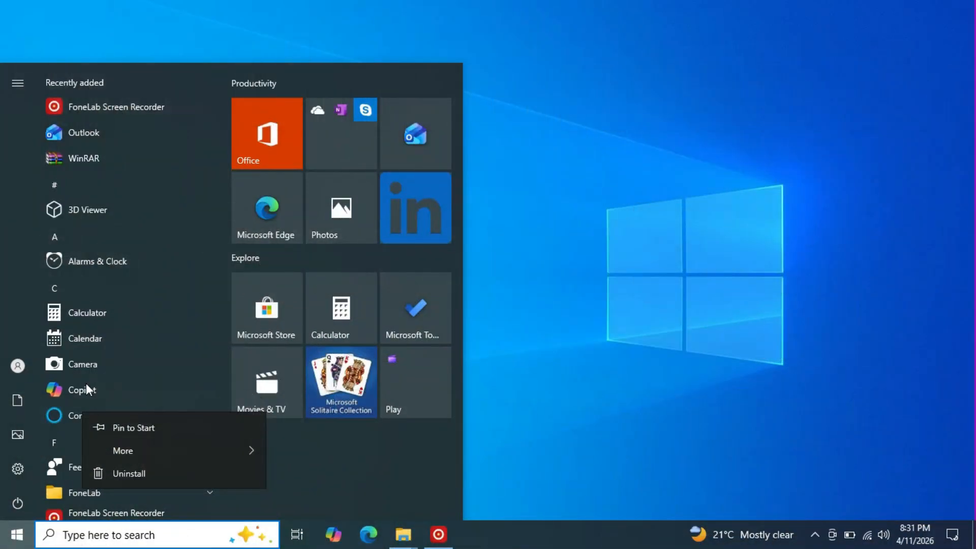
left_click(74, 395)
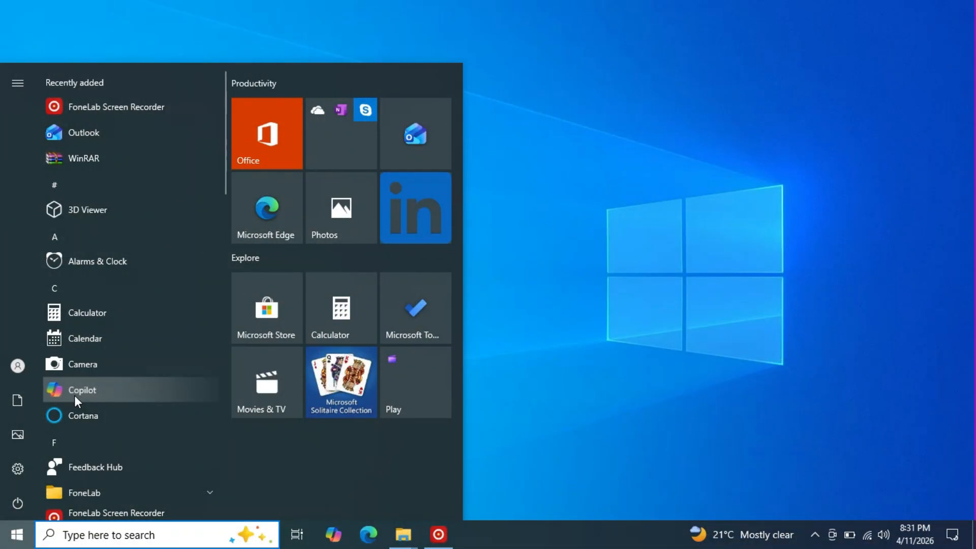
right_click(74, 394)
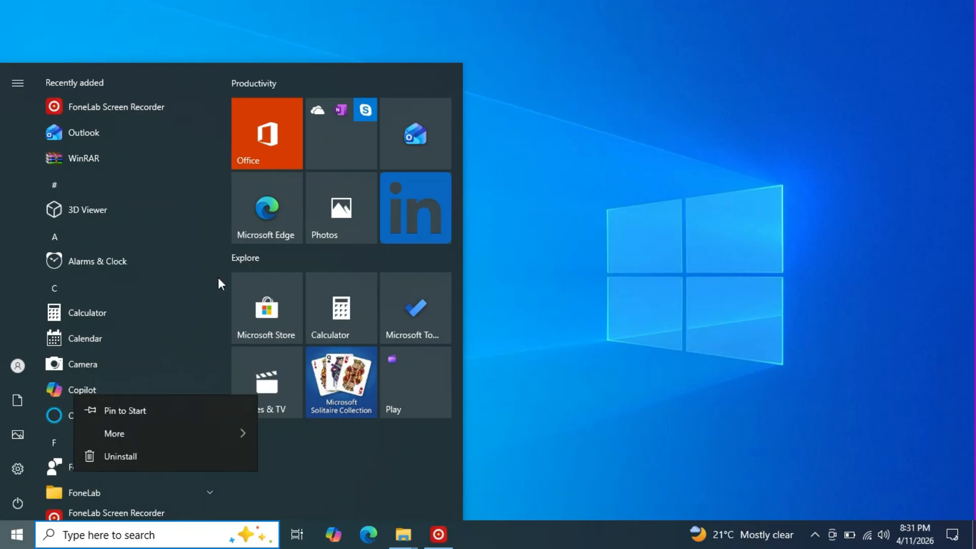
Check the options, including the additional ones, that the Start menu offers for the Get Help system app.
scroll(95, 235, "down", 5)
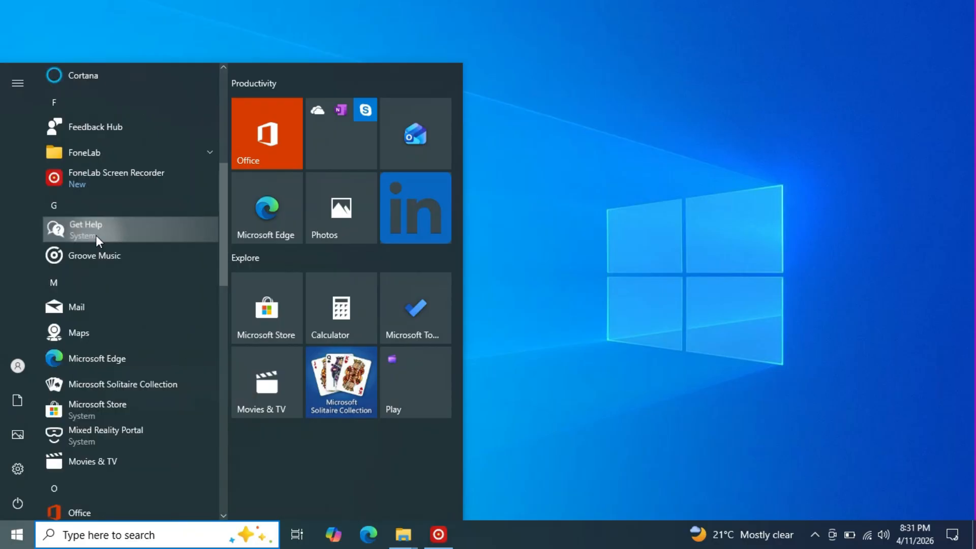
right_click(96, 234)
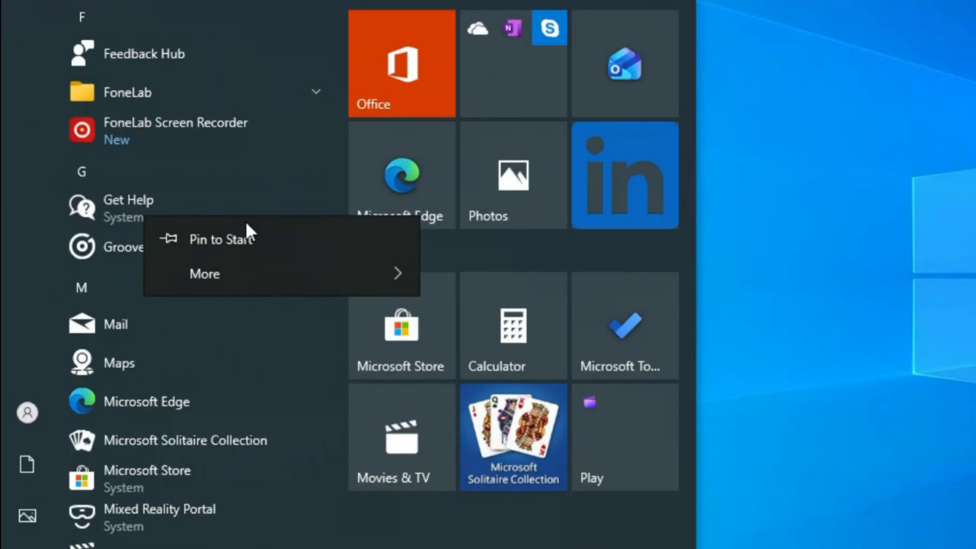
mouse_move(200, 281)
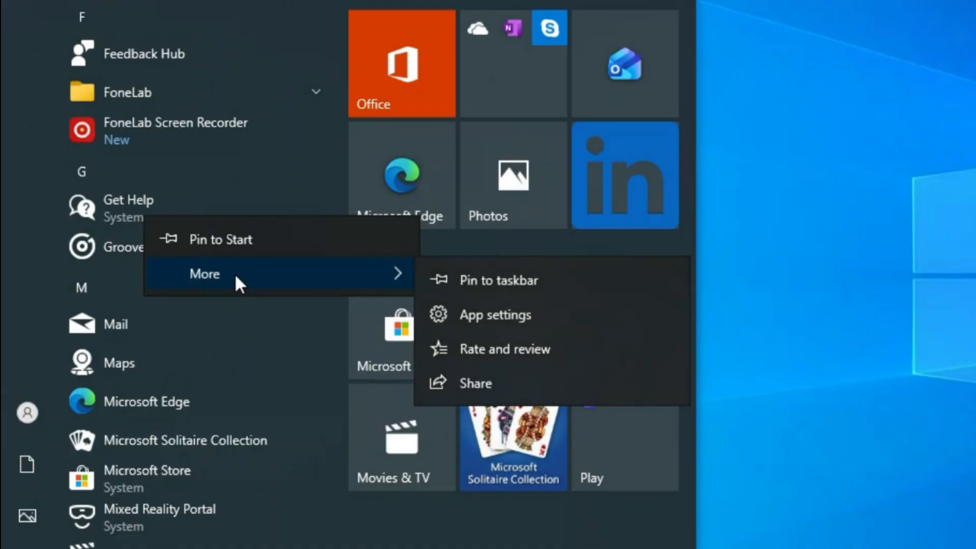
right_click(148, 355)
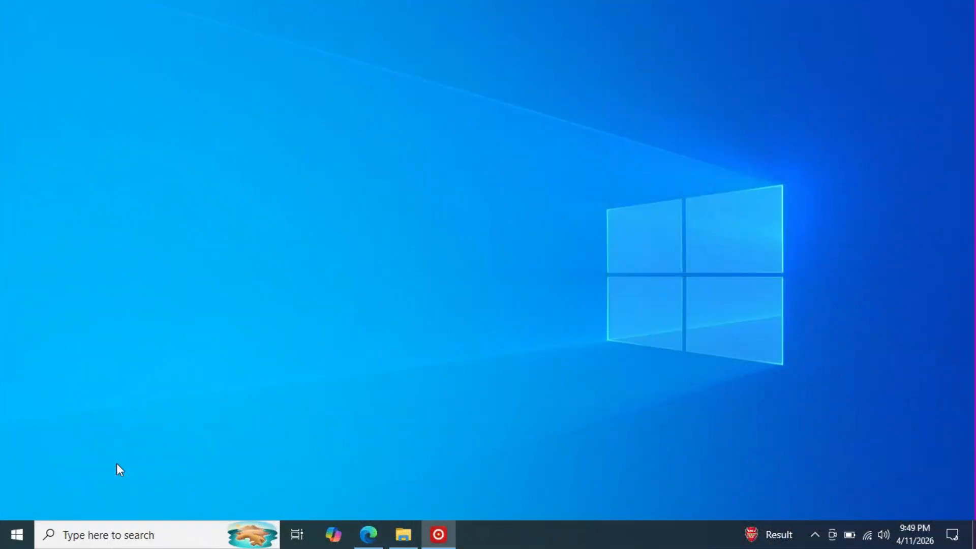
Turn off "Show suggestions occasionally in Start" in the Start section of the Personalization settings.
left_click(13, 534)
left_click(15, 468)
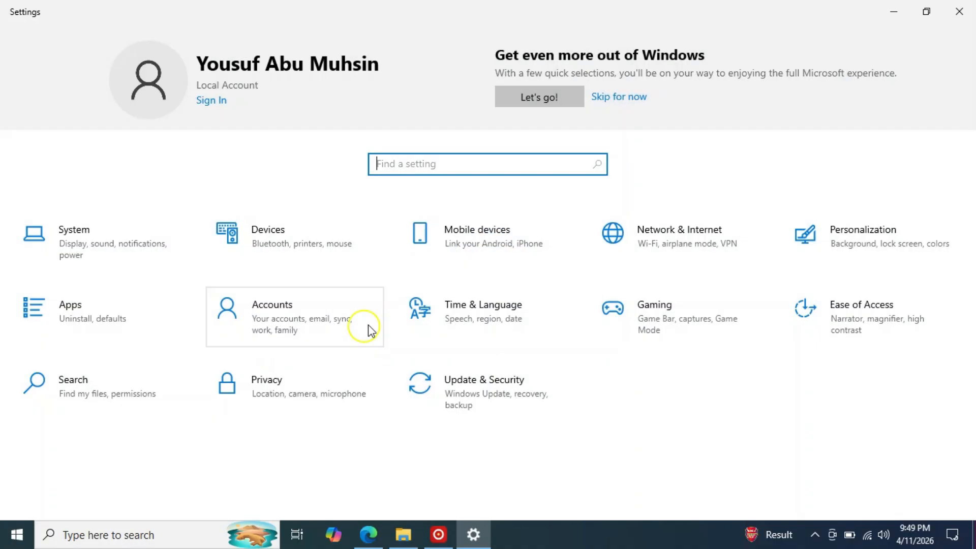
left_click(851, 254)
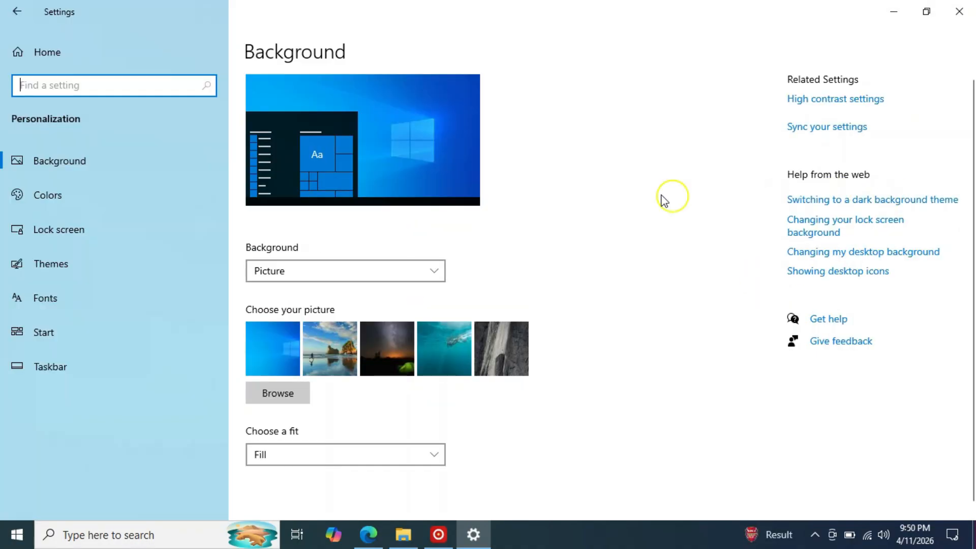
left_click(41, 331)
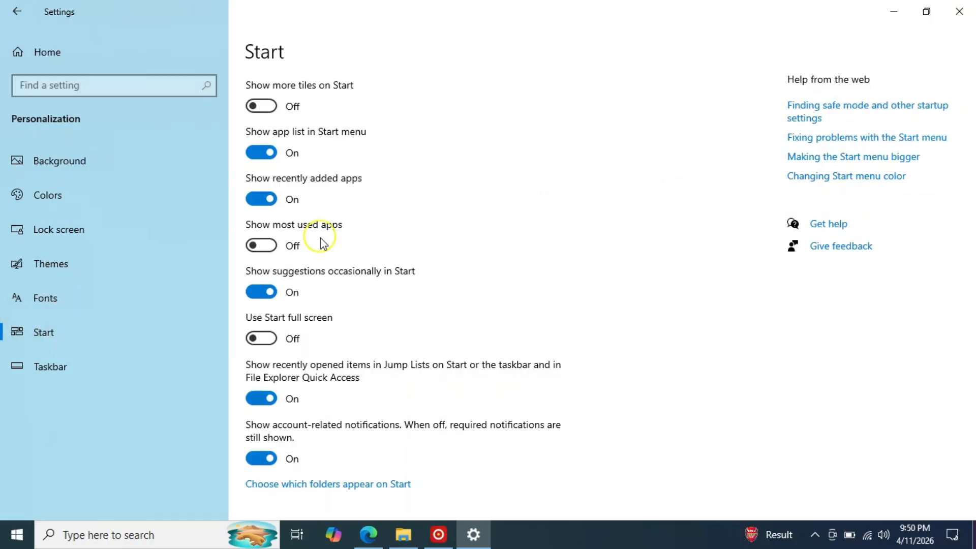
left_click(261, 293)
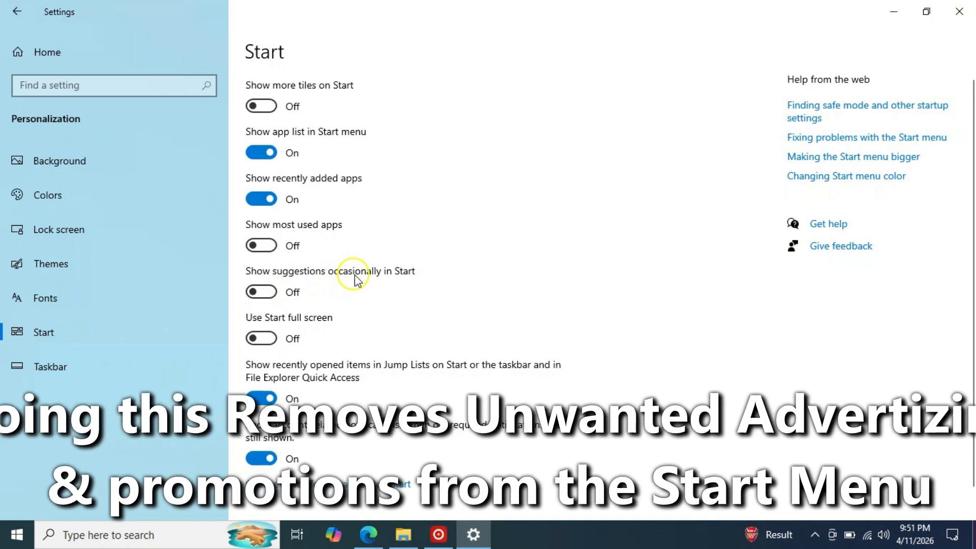
scroll(350, 254, "down", 1)
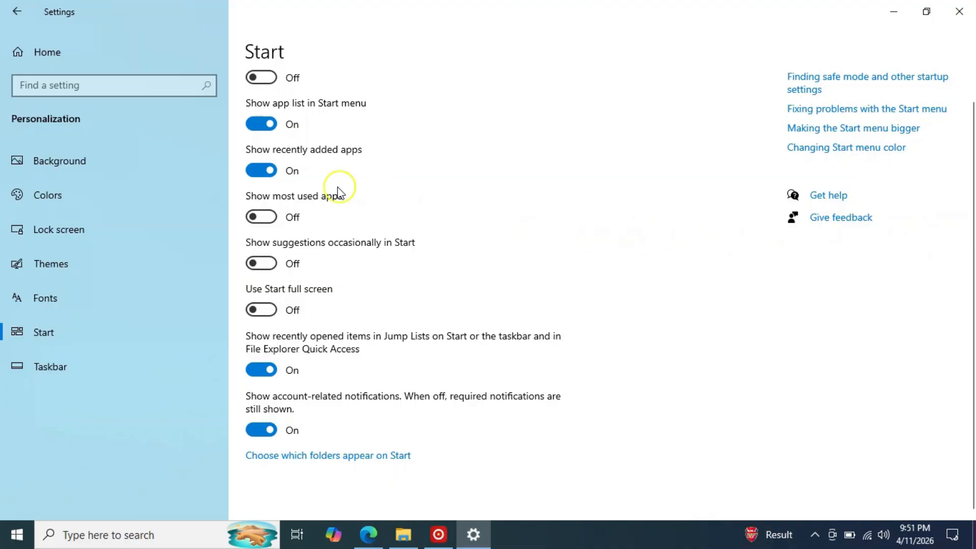
Turn off "Get tips, tricks, and suggestions as you use Windows" in the system's Notifications & actions settings.
left_click(16, 11)
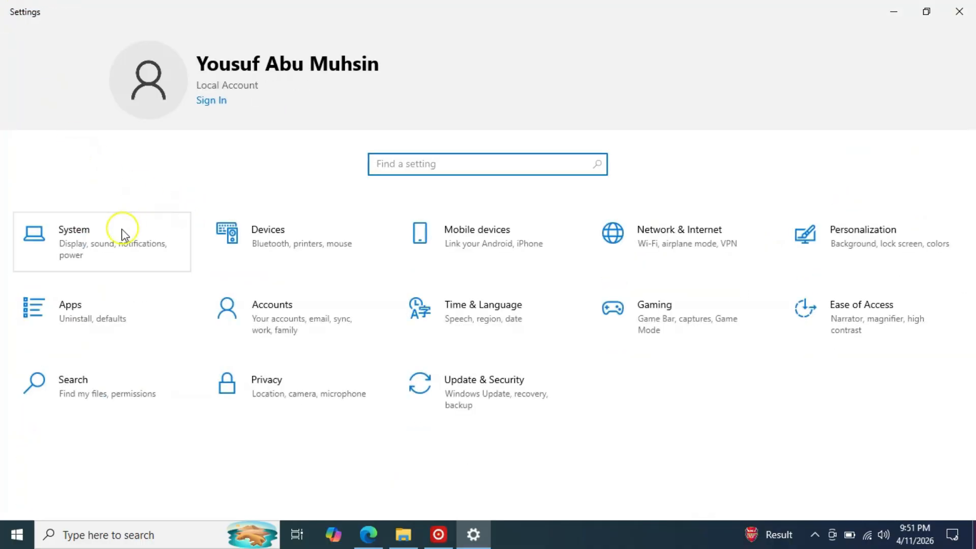
left_click(95, 229)
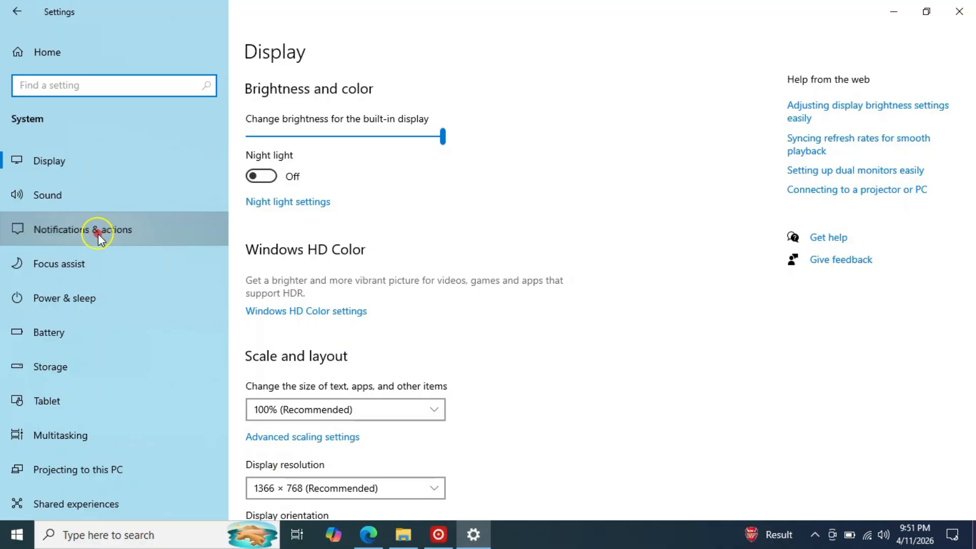
left_click(98, 234)
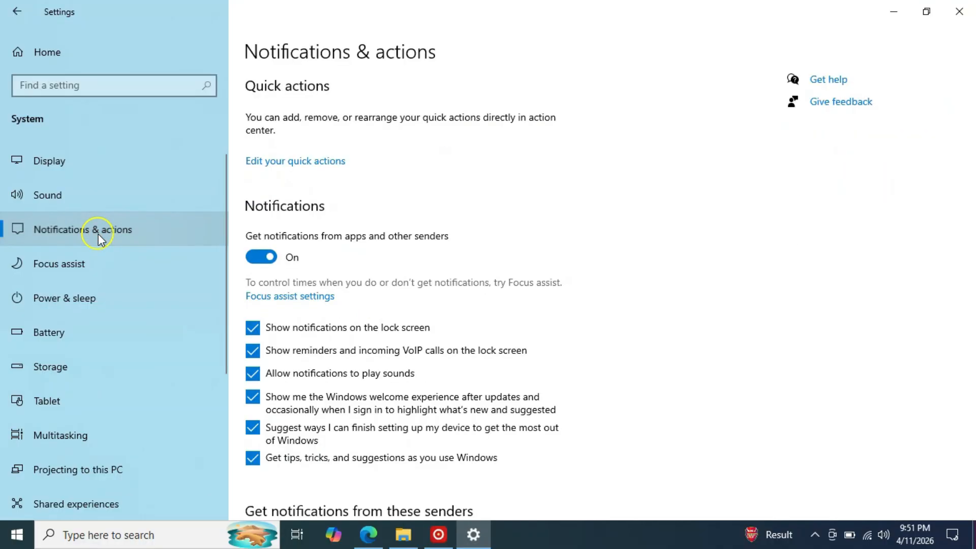
left_click(254, 457)
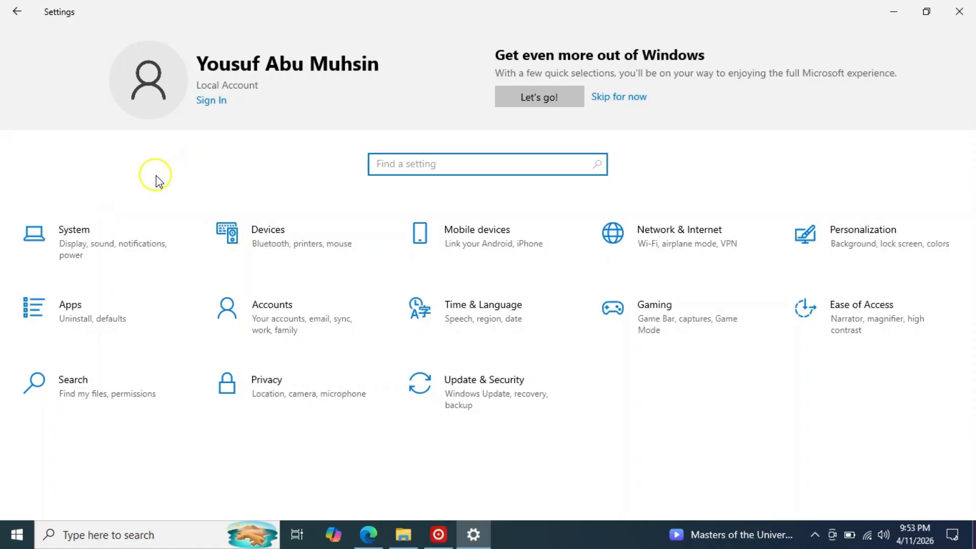
Uninstall 3D Viewer from the installed apps list in the Apps & features settings.
left_click(75, 316)
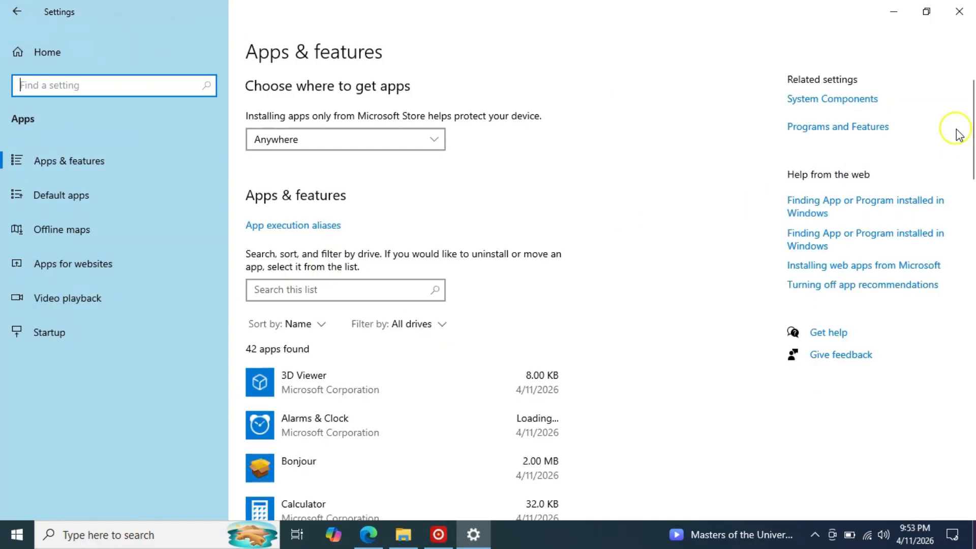
left_click_drag(970, 125, 969, 171)
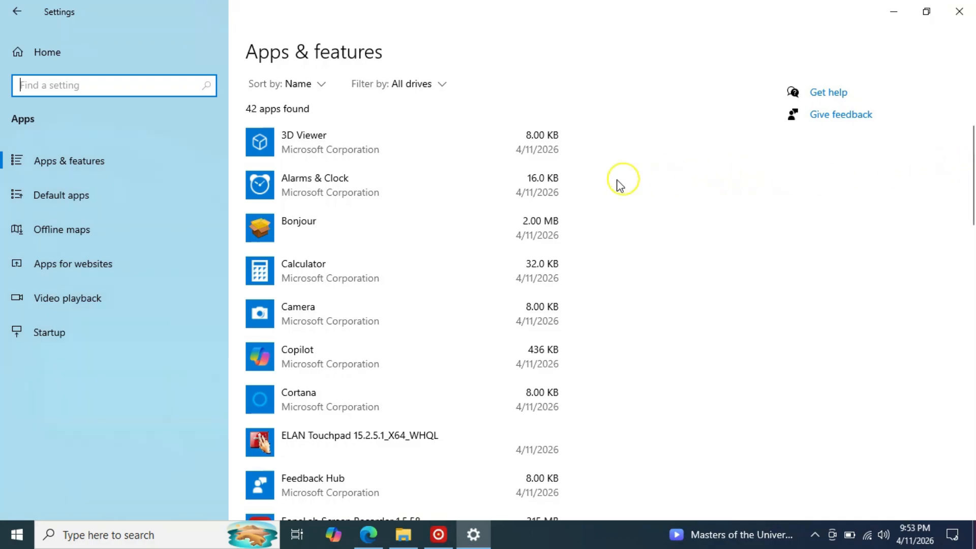
left_click(363, 151)
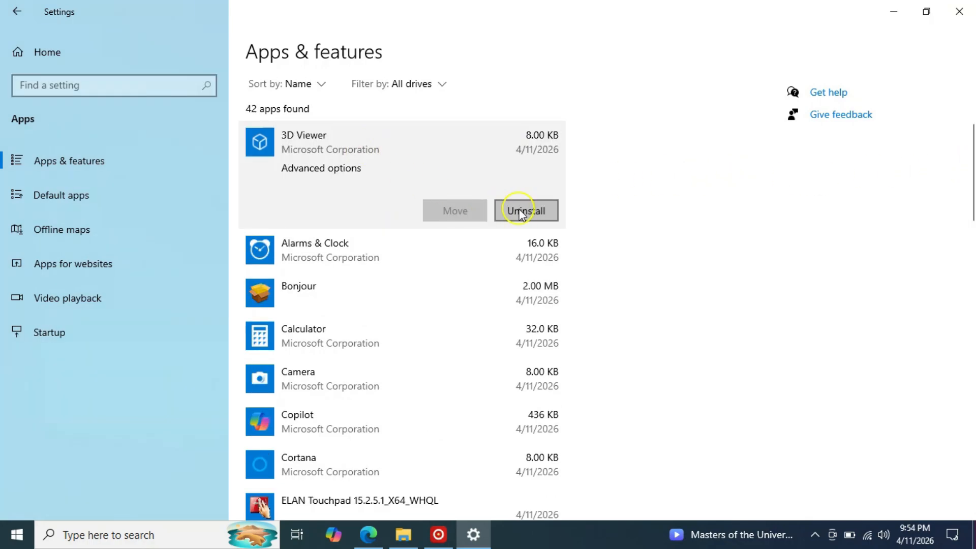
left_click(529, 211)
left_click(587, 178)
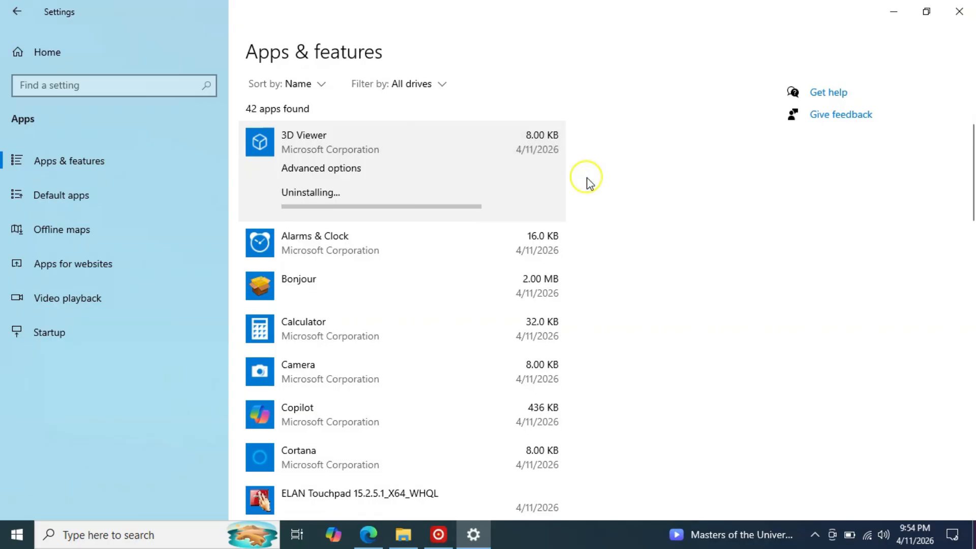
Uninstall Cortana from the Apps & features list.
left_click(331, 350)
left_click(515, 423)
left_click(590, 391)
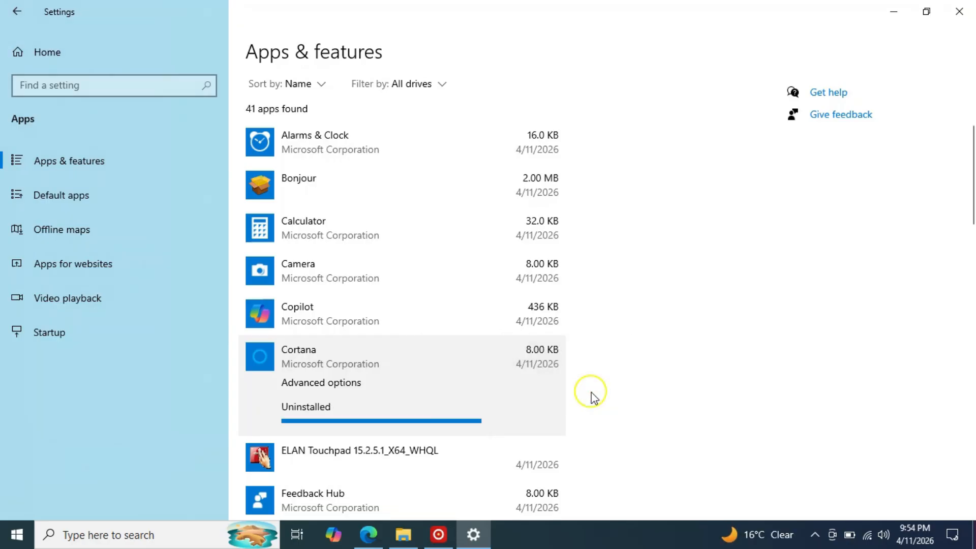
Uninstall another unwanted built-in app further down the Apps & features list.
scroll(593, 397, "down", 10)
left_click(413, 305)
left_click(516, 370)
left_click(588, 337)
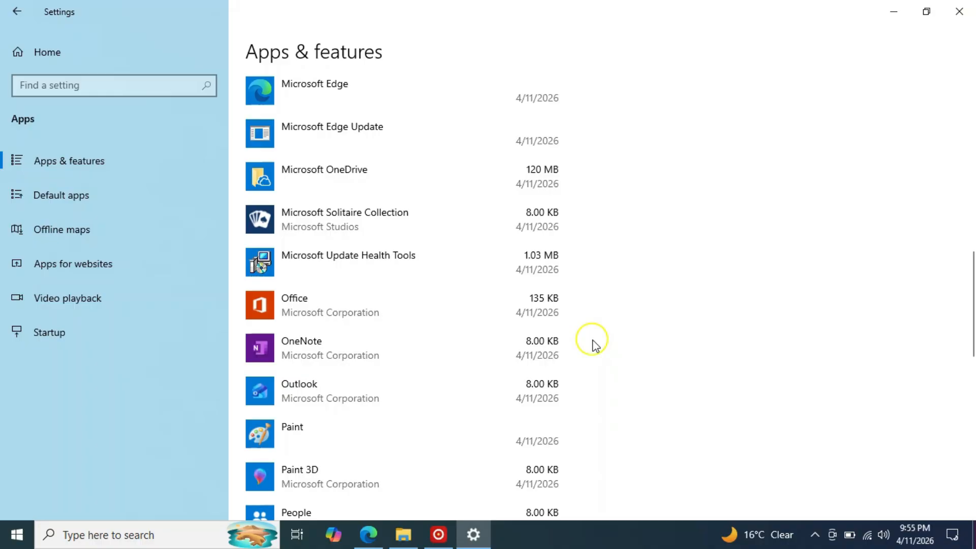
Uninstall Paint 3D together with its related info from the Apps & features list.
left_click_drag(969, 262, 970, 298)
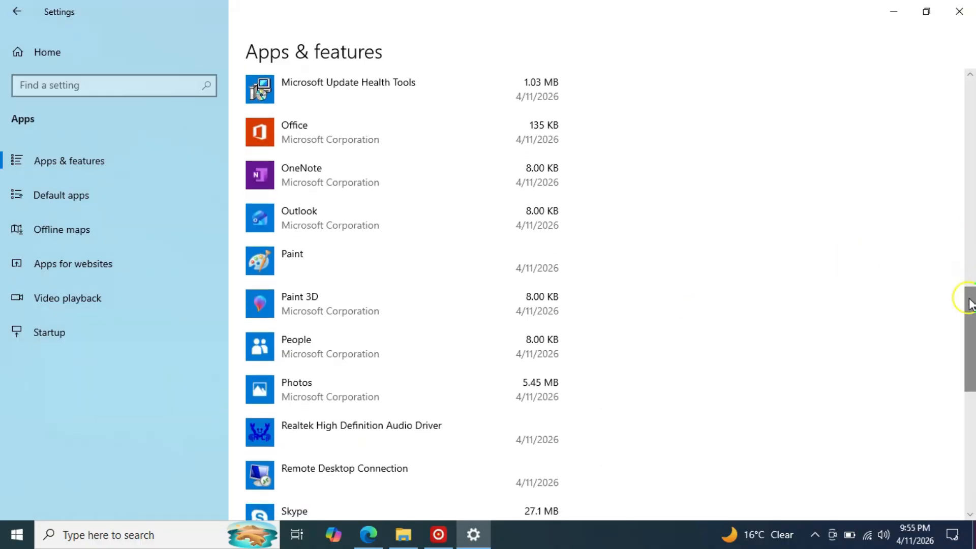
left_click(427, 304)
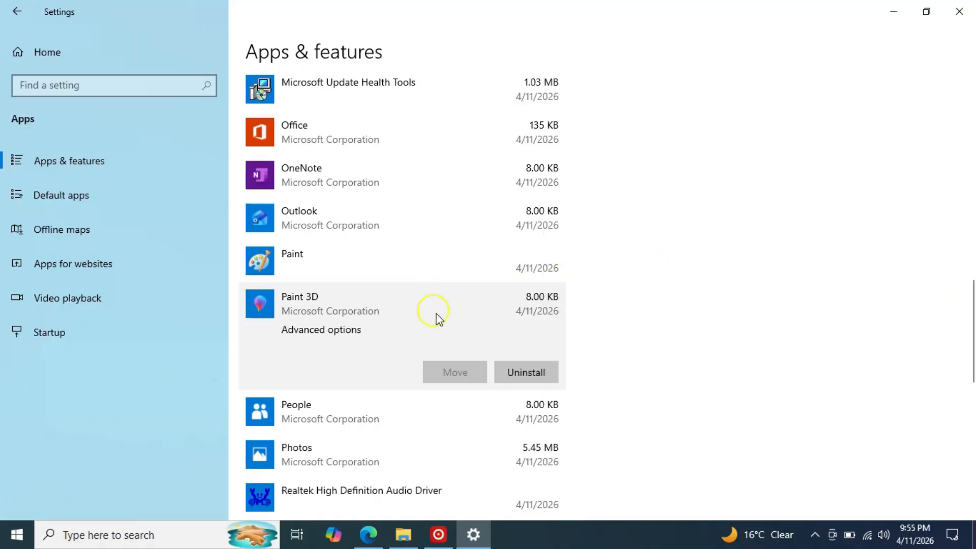
left_click(531, 371)
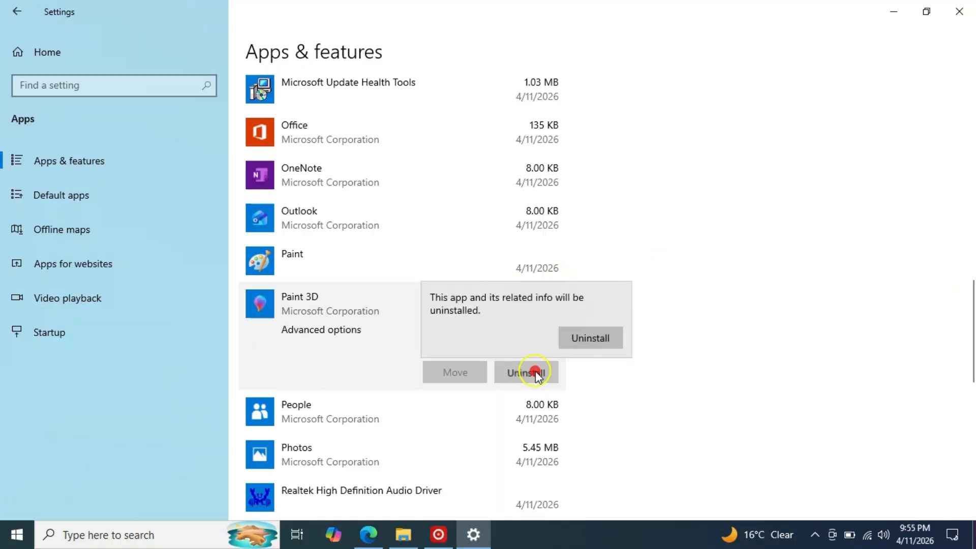
left_click(600, 337)
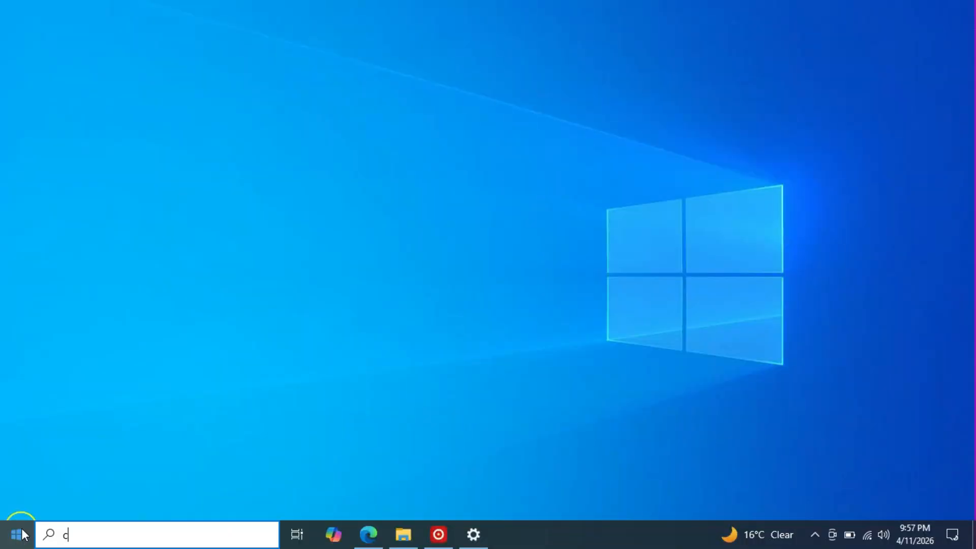
Review the installed desktop programs in Control Panel's Programs and Features list and close the window.
type("ontrol")
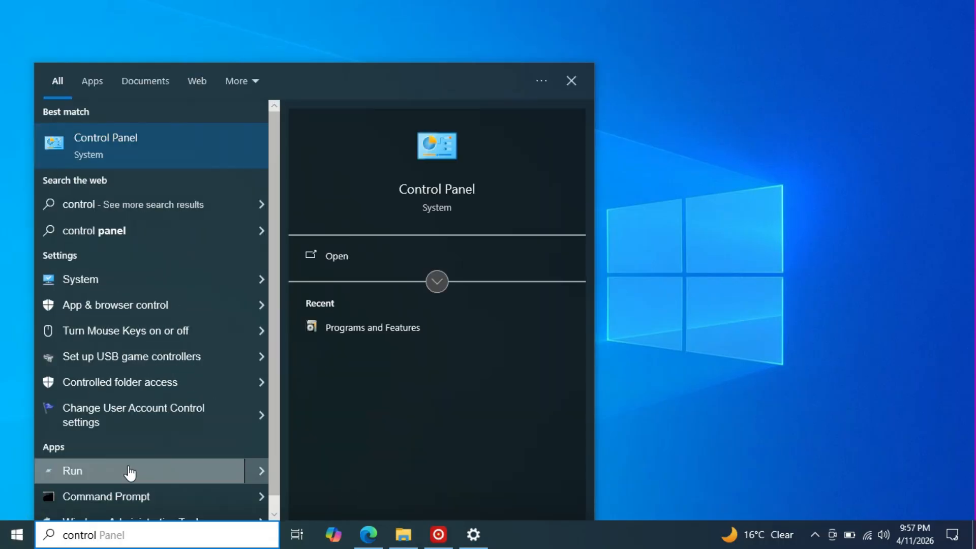
left_click(172, 163)
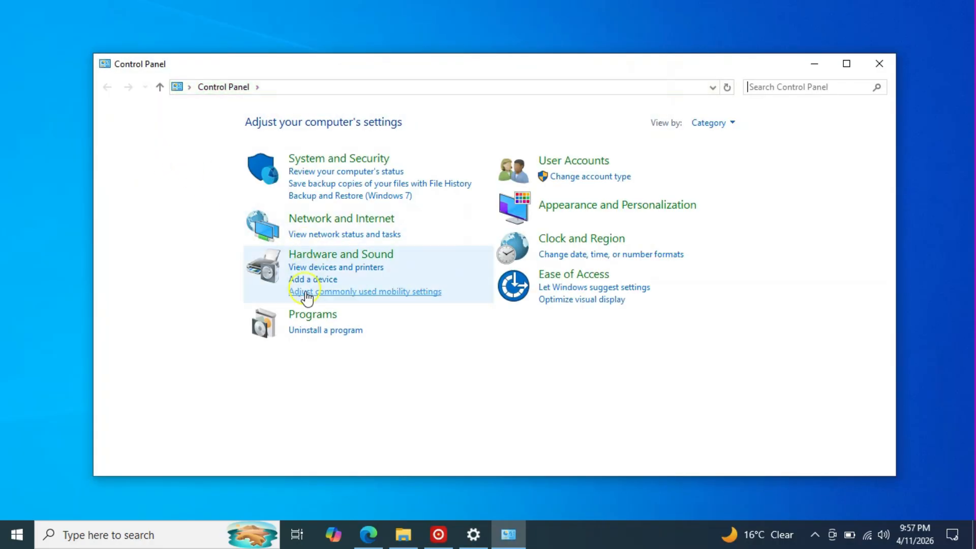
left_click(311, 315)
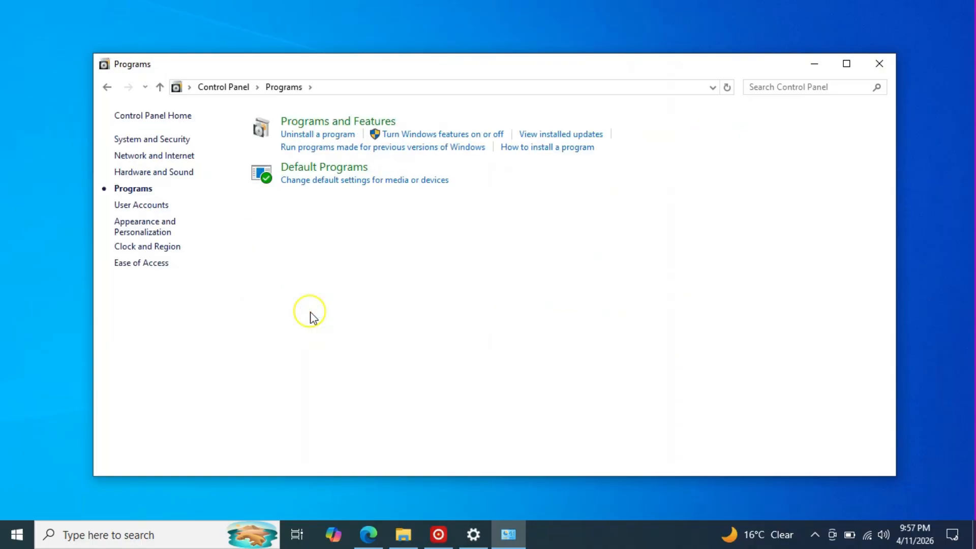
left_click(314, 135)
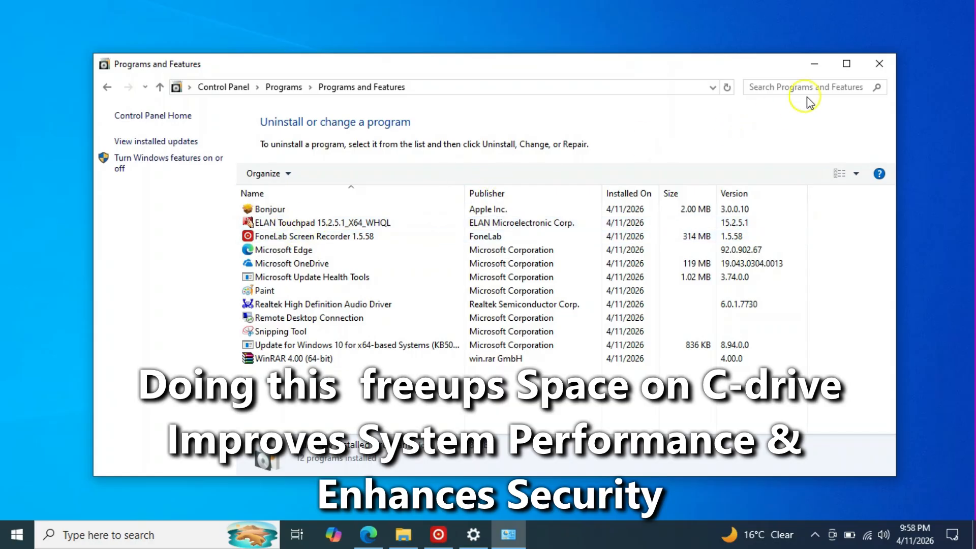
left_click(879, 65)
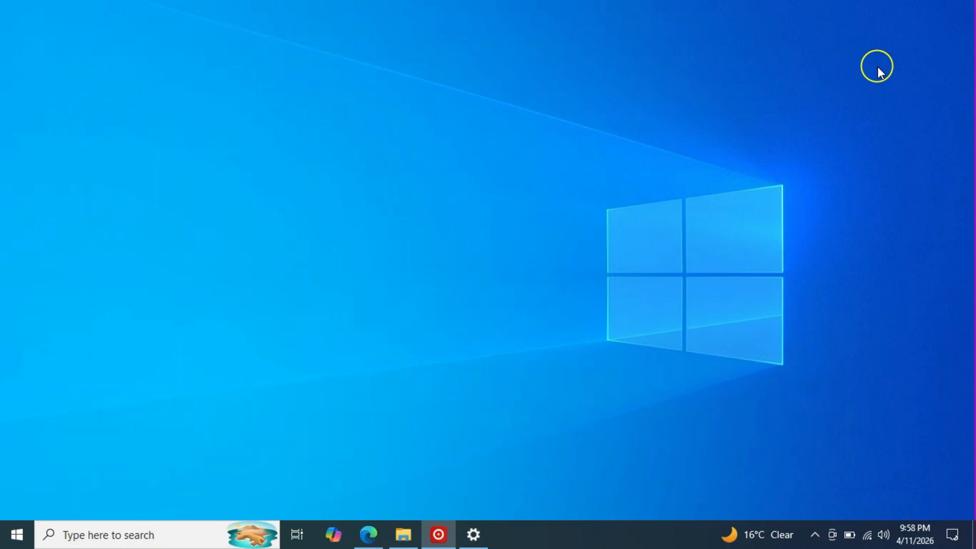